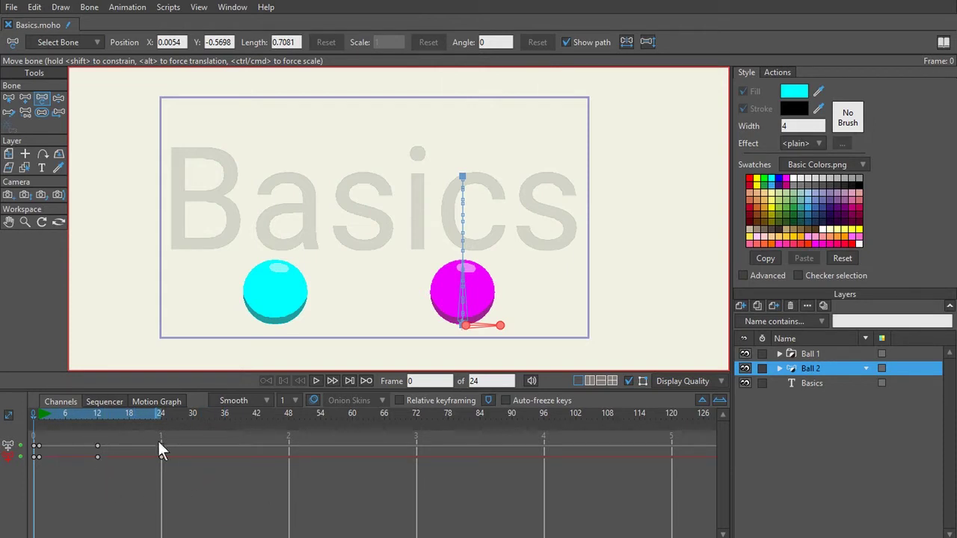
Copy the bounce keyframes to frame 24 to close the loop, and select the cyan Ball 1 layer.
left_click_drag(97, 446, 160, 448)
left_click(812, 354)
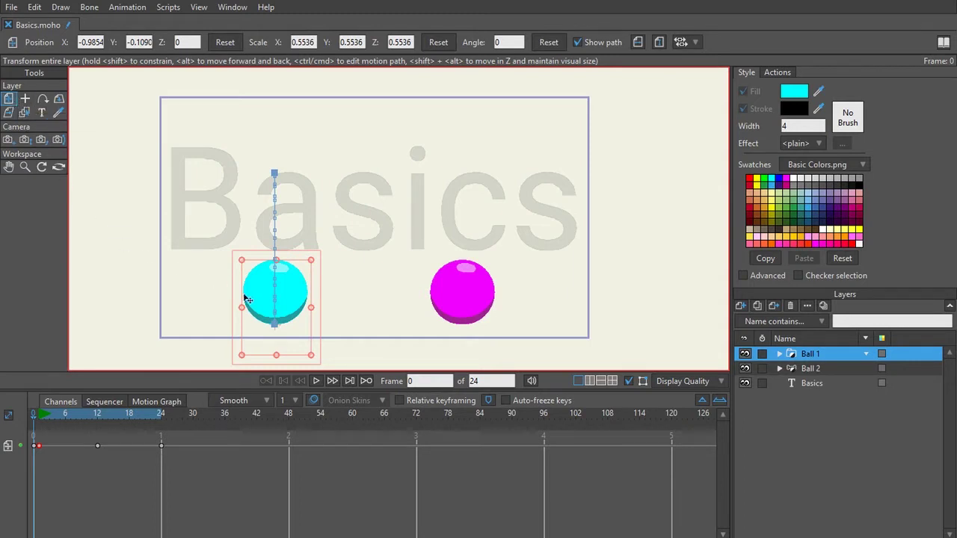
mouse_move(46, 416)
left_mouse_down()
mouse_move(142, 418)
mouse_move(38, 427)
left_mouse_up()
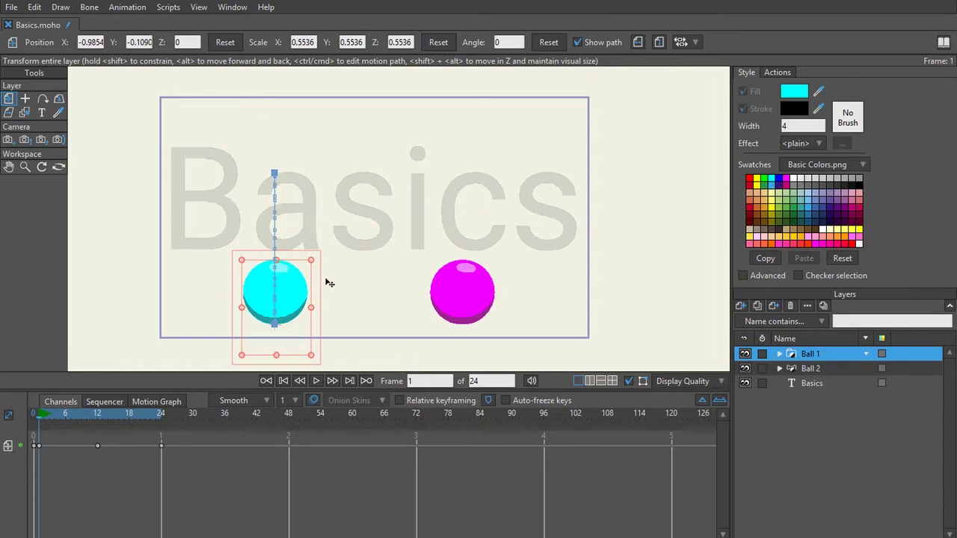
Squash Ball 1 flat and wide at the start (scale 0.8634 × 0.3550), with a matching key at frame 24.
left_click(8, 446)
scroll(276, 266, "up", 3)
scroll(284, 240, "down", 3)
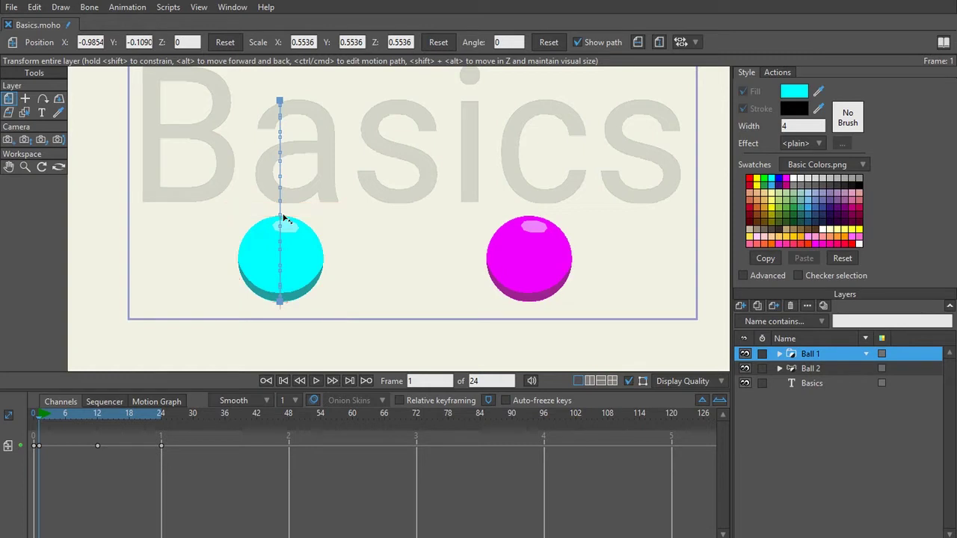
left_click_drag(284, 218, 285, 251)
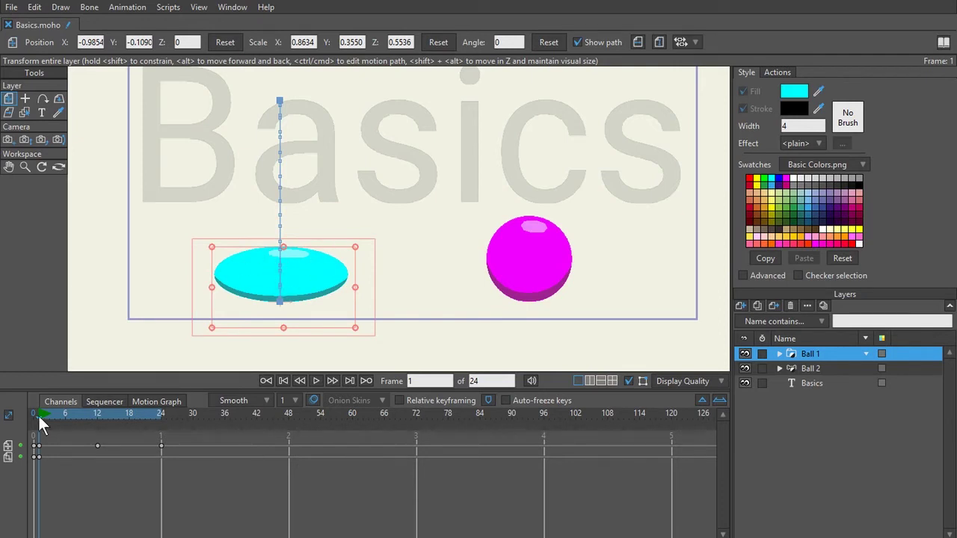
left_click_drag(41, 424, 165, 428)
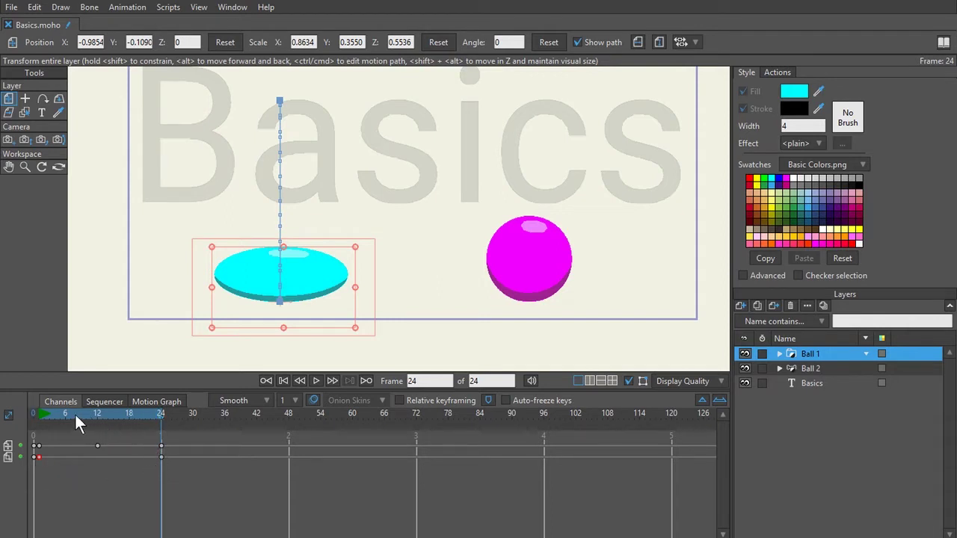
left_click_drag(75, 414, 39, 419)
scroll(156, 295, "down", 1)
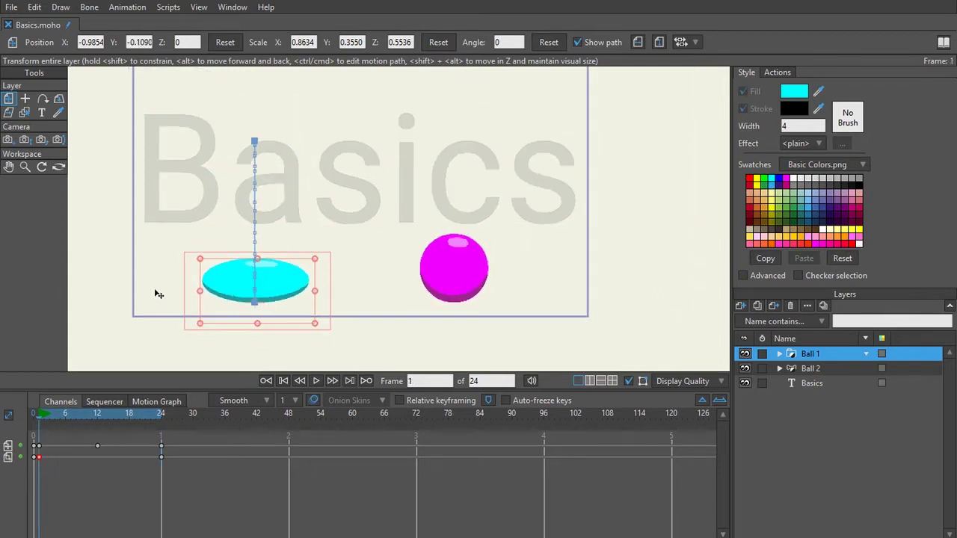
left_click_drag(155, 295, 158, 329)
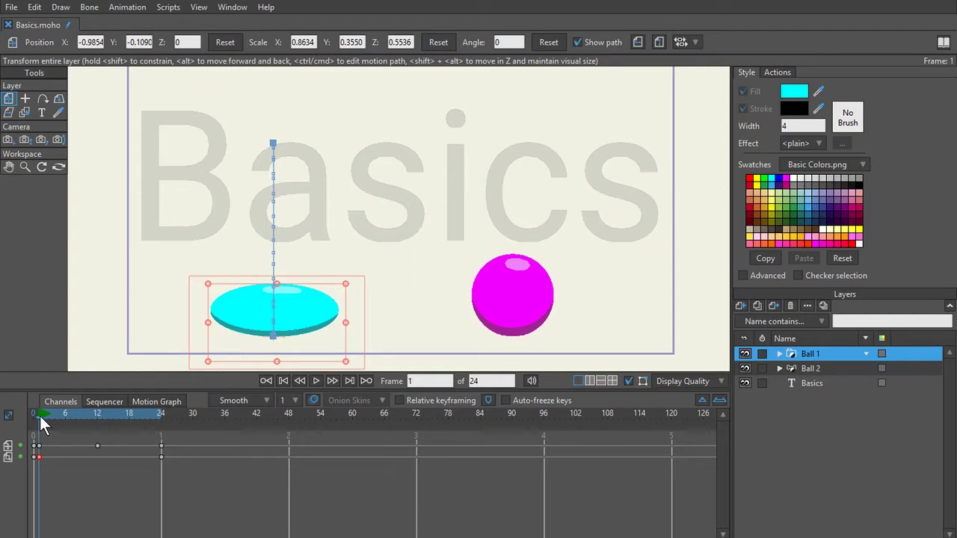
key("space")
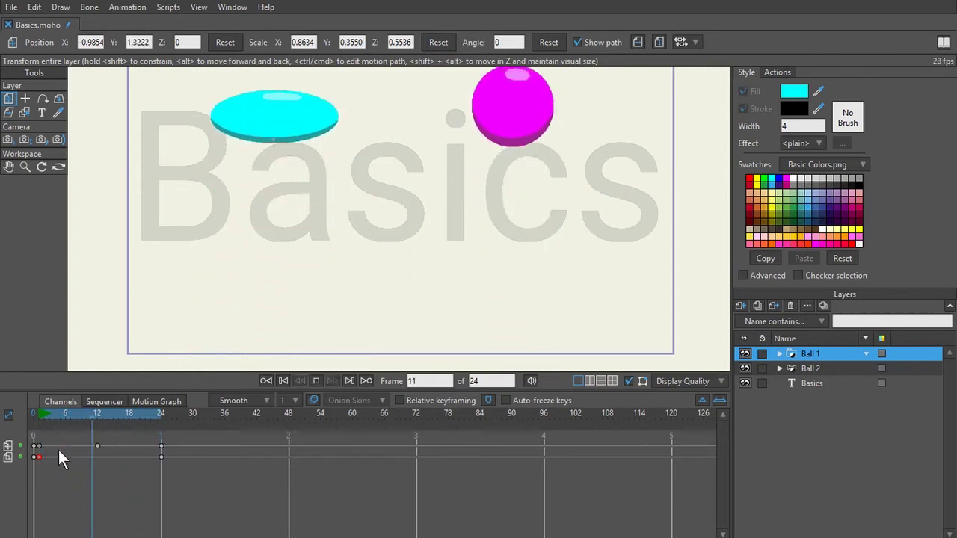
key("space")
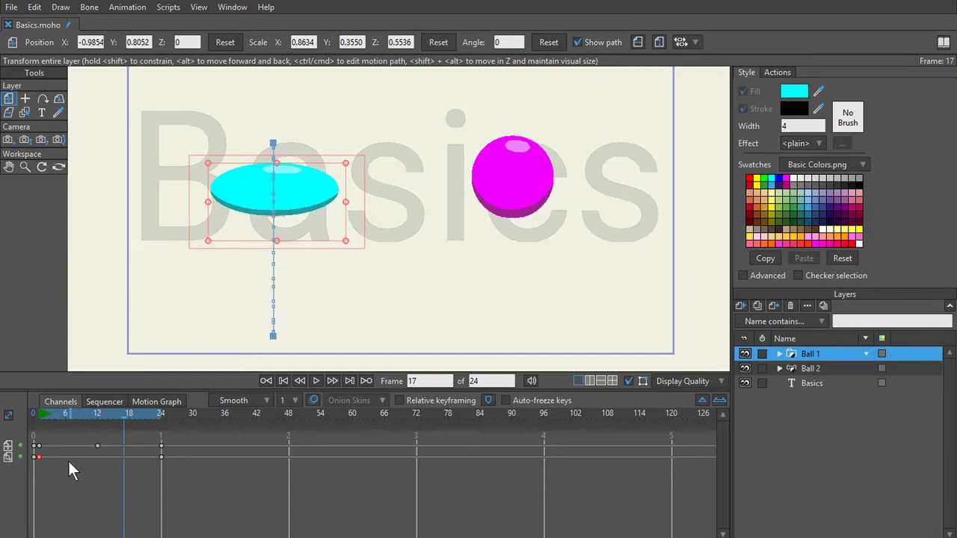
key("space")
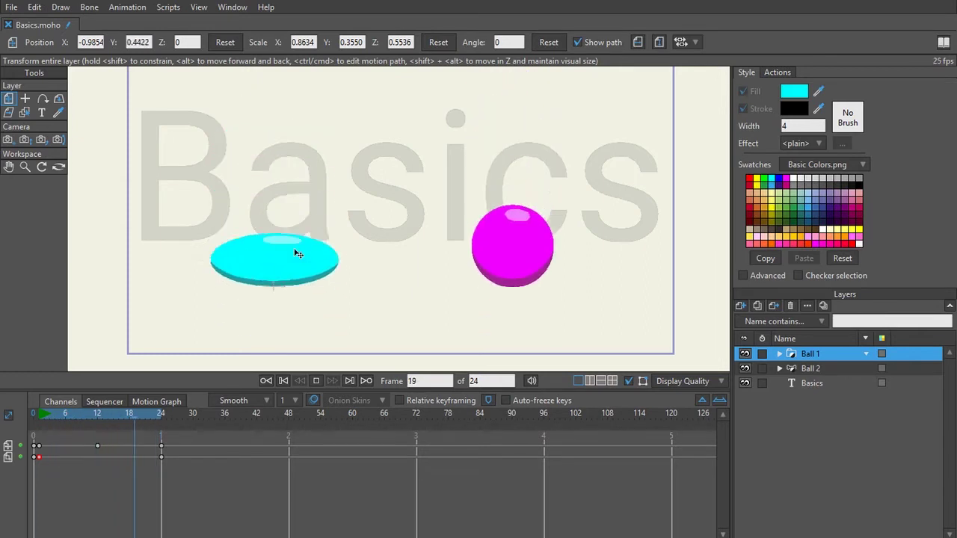
key("space")
left_click_drag(66, 416, 37, 418)
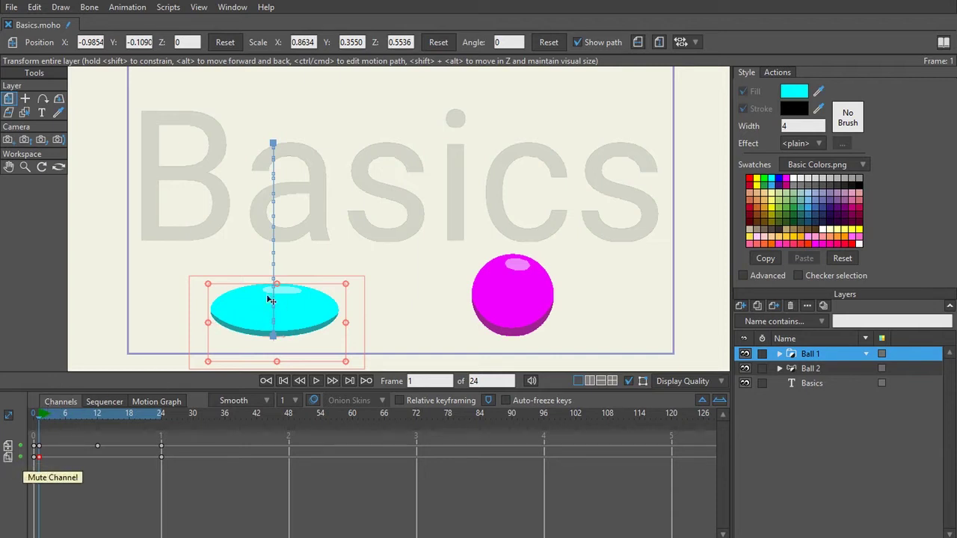
Give Ball 1 a rounder frame 2 scale key of 0.6325 × 0.4846, easing out of the squash.
mouse_move(276, 285)
left_mouse_down()
mouse_move(273, 193)
mouse_move(276, 284)
left_mouse_up()
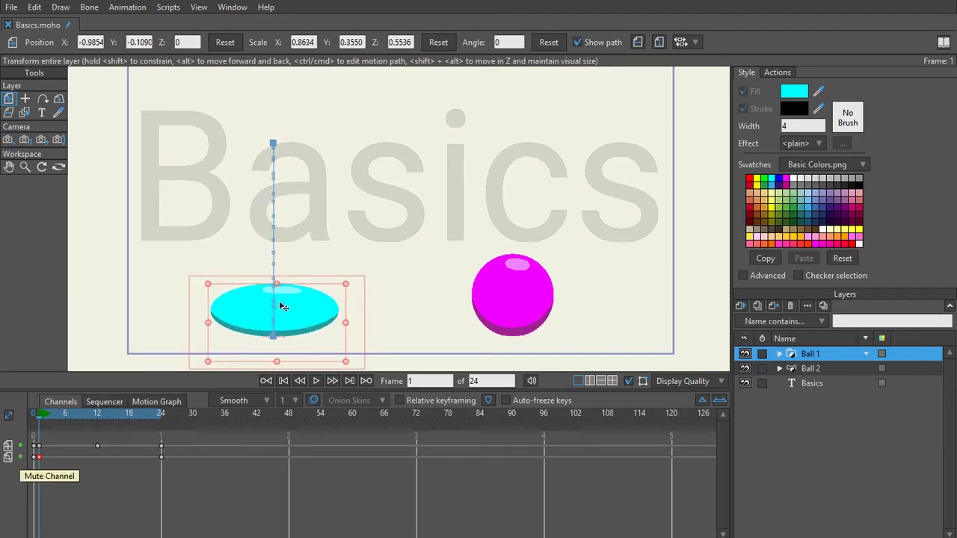
left_click(44, 414)
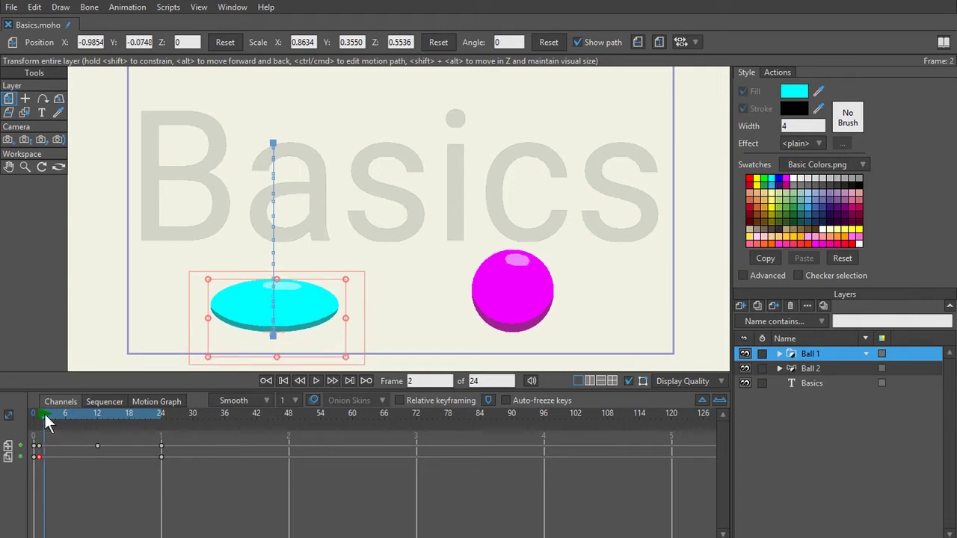
mouse_move(45, 412)
left_mouse_down()
mouse_move(34, 416)
mouse_move(46, 415)
left_mouse_up()
mouse_move(282, 284)
left_mouse_down()
mouse_move(283, 265)
mouse_move(280, 282)
left_mouse_up()
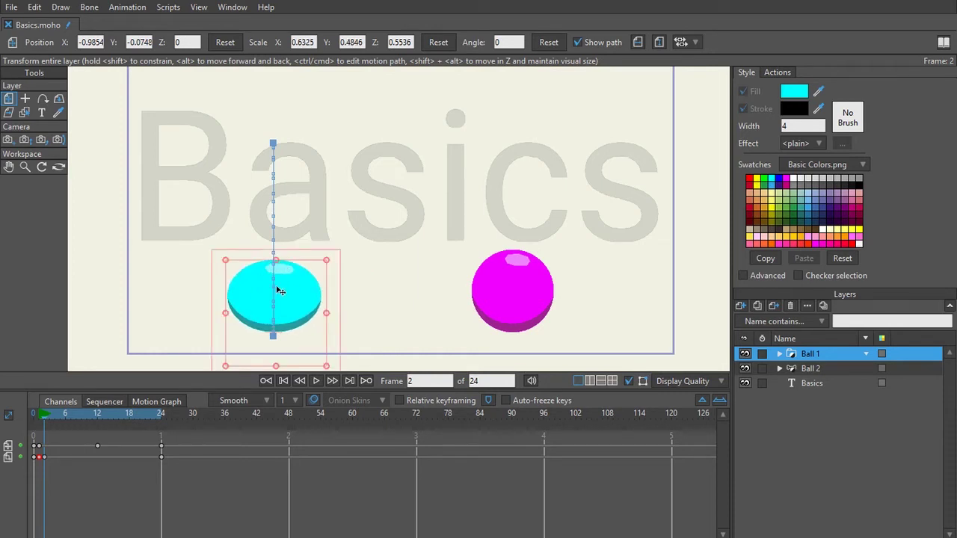
left_click(39, 416)
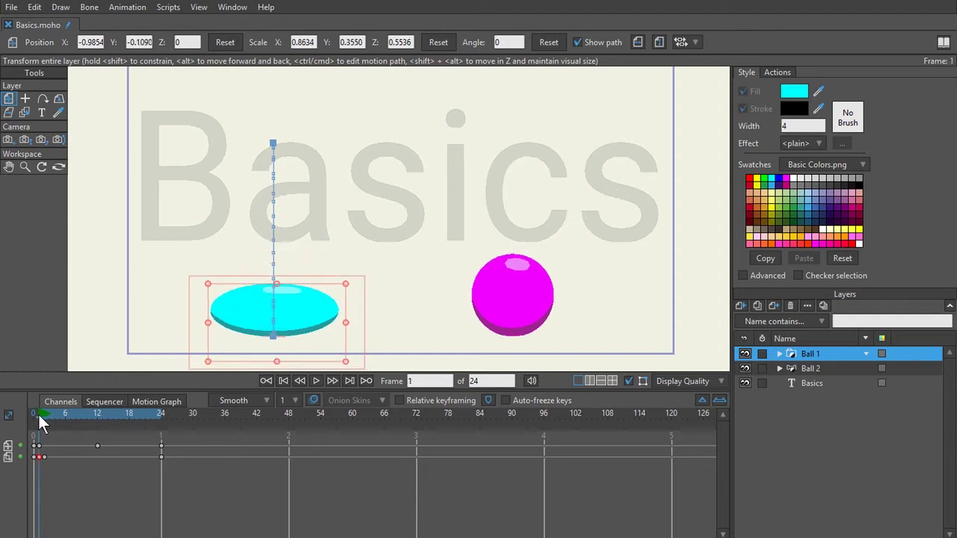
left_click_drag(38, 413, 66, 417)
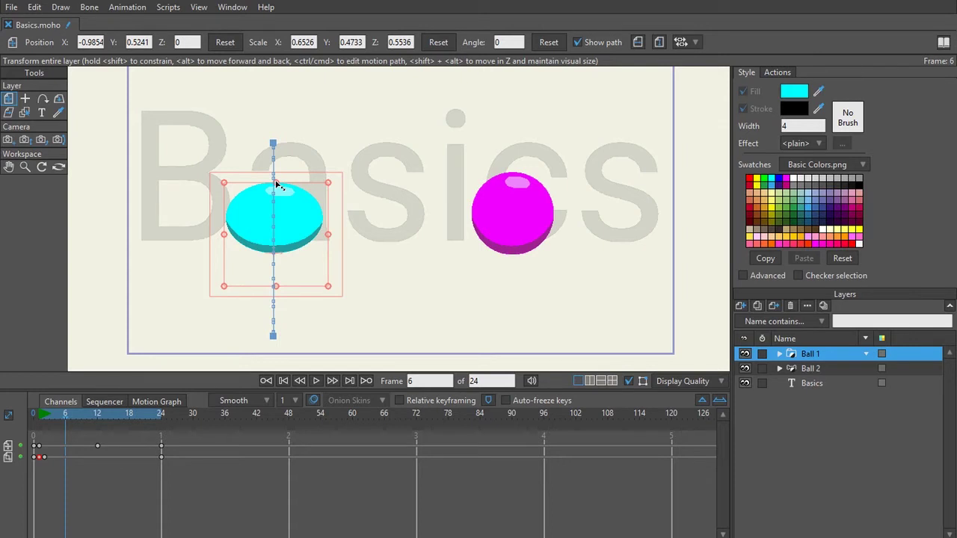
Stretch Ball 1 tall and narrow at frame 6, then scrub through to the frame 12 apex.
left_click_drag(276, 182, 275, 152)
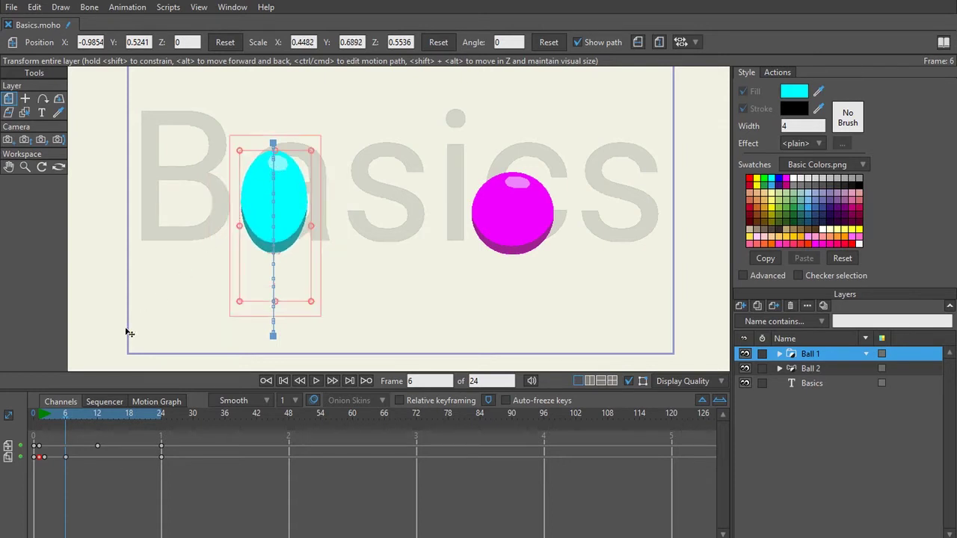
left_click(40, 413)
left_click_drag(40, 412, 98, 411)
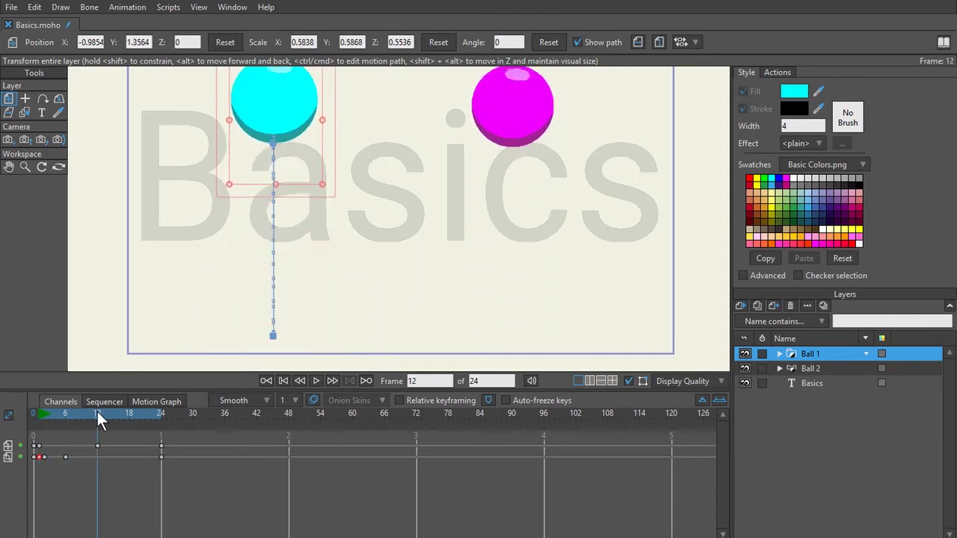
scroll(221, 209, "down", 1)
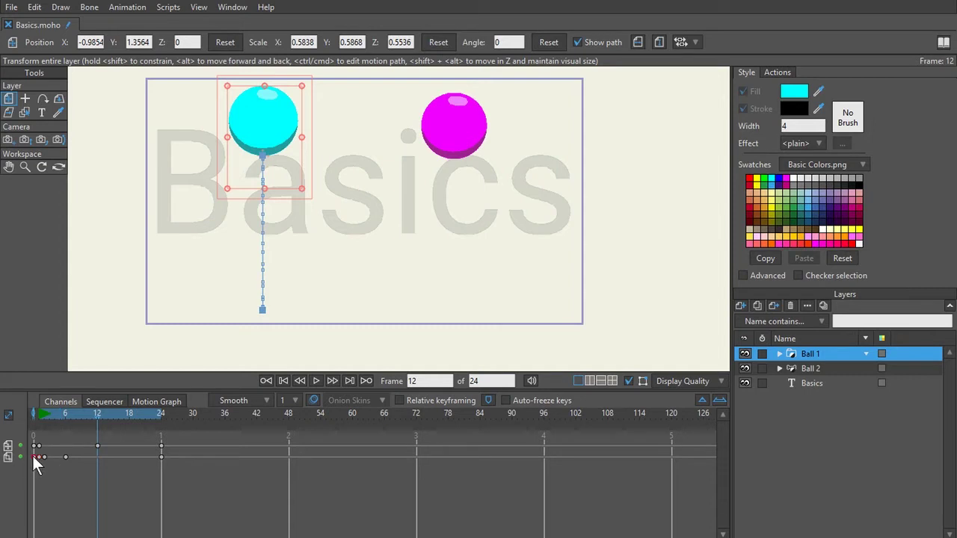
left_click(33, 413)
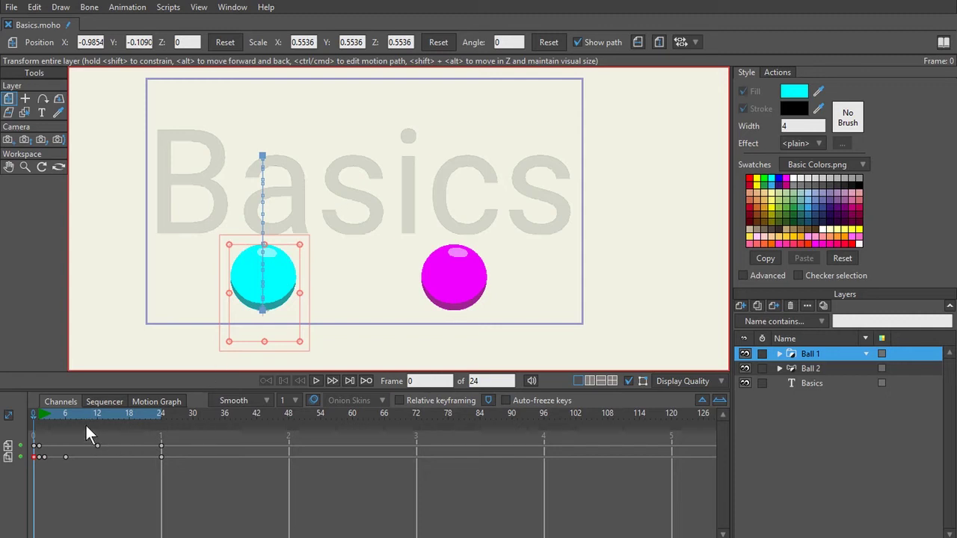
Reset Ball 1 to a uniform 0.5536 scale at the frame 12 apex.
left_click(102, 413)
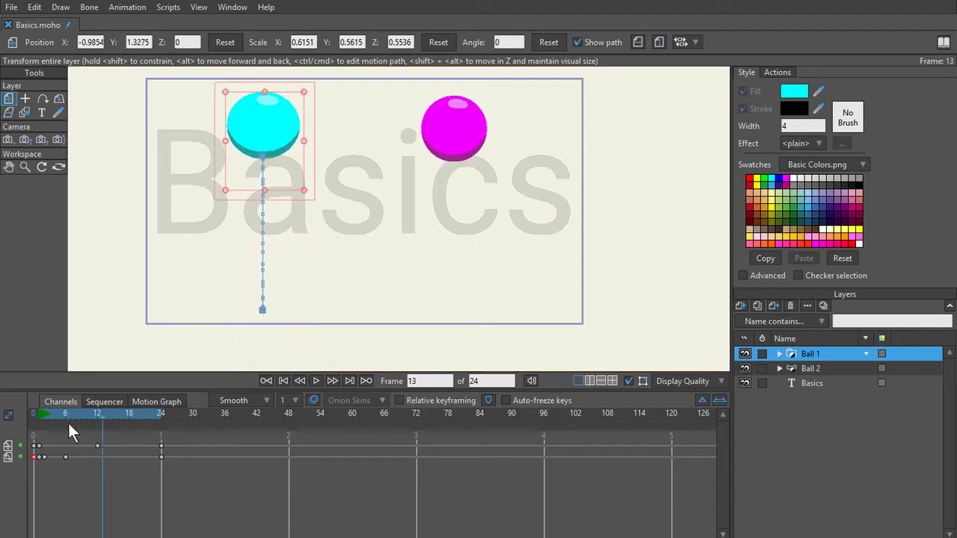
left_click(98, 412)
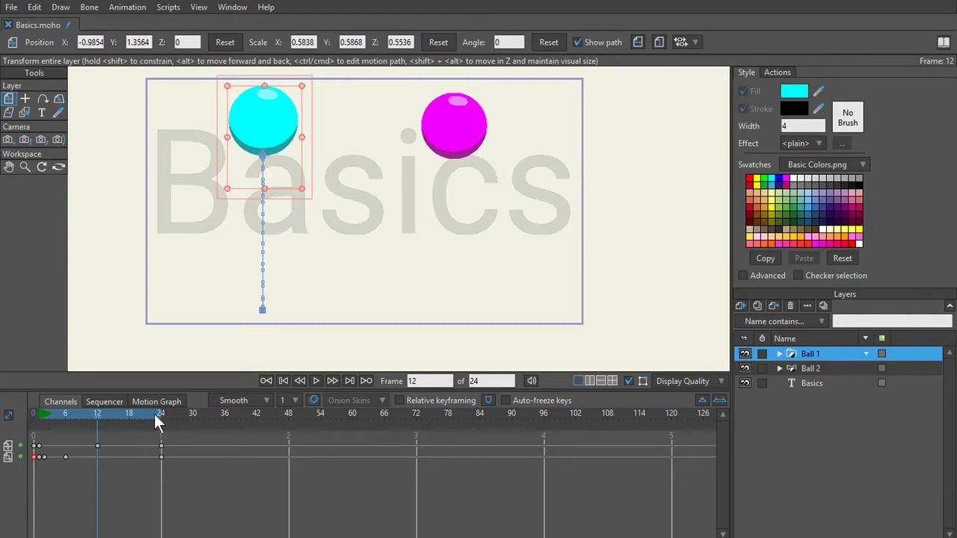
left_click(440, 42)
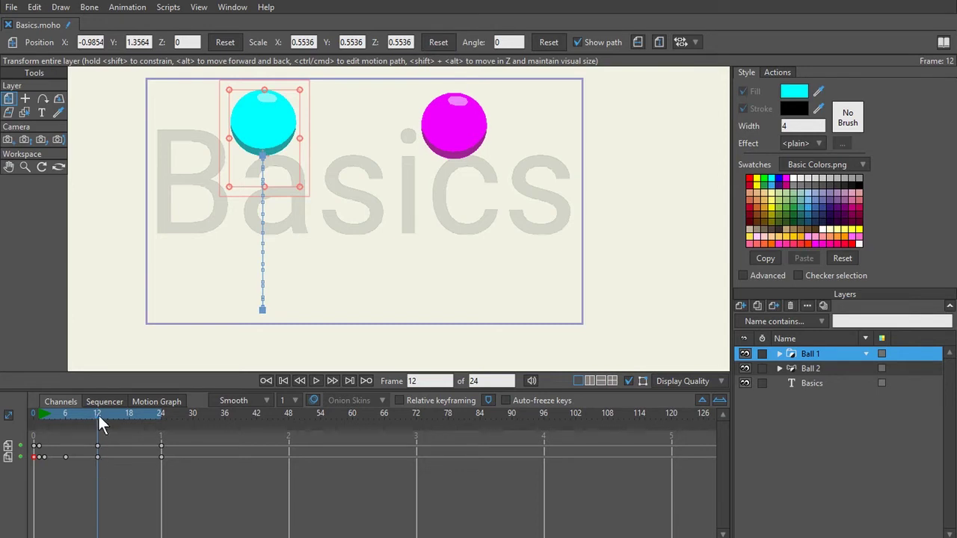
left_click_drag(99, 416, 158, 410)
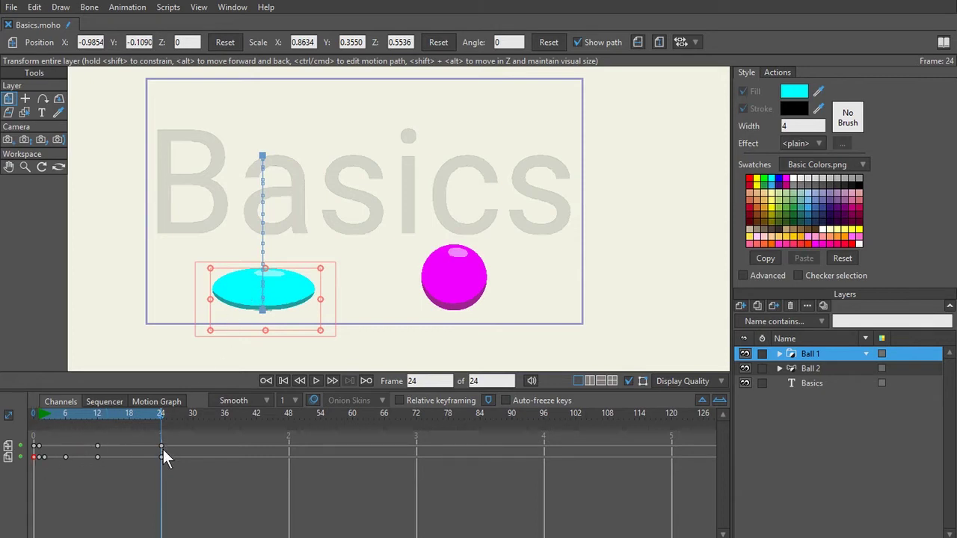
Add a frame 18 scale key of 0.4482 × 0.6892 so Ball 1 stretches tall while falling.
left_click(98, 415)
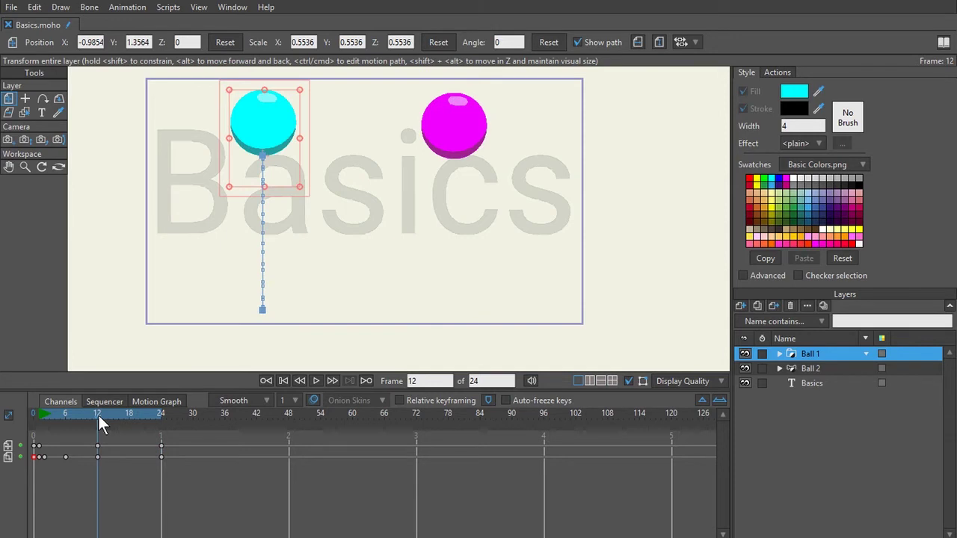
left_click_drag(98, 415, 127, 413)
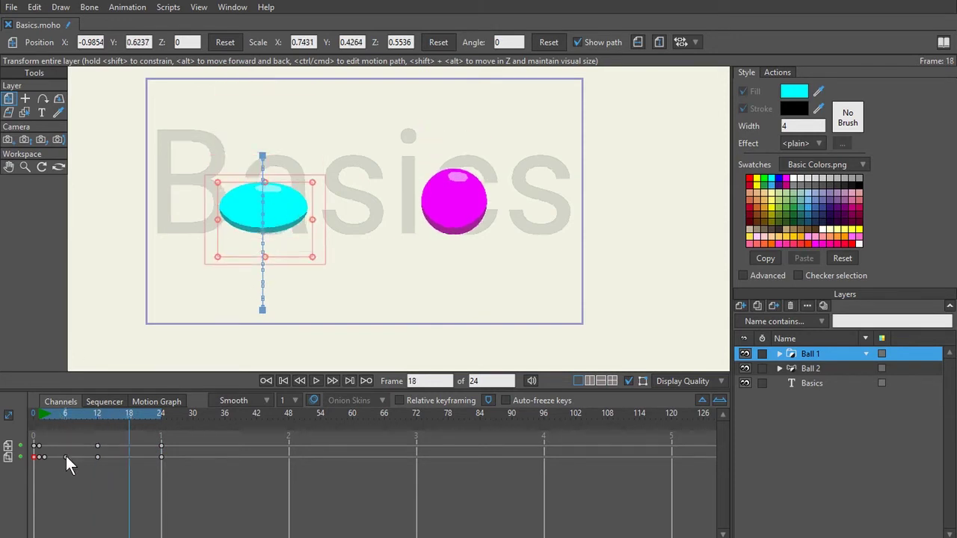
left_click(66, 413)
left_click_drag(66, 412, 128, 414)
key("ctrl+v")
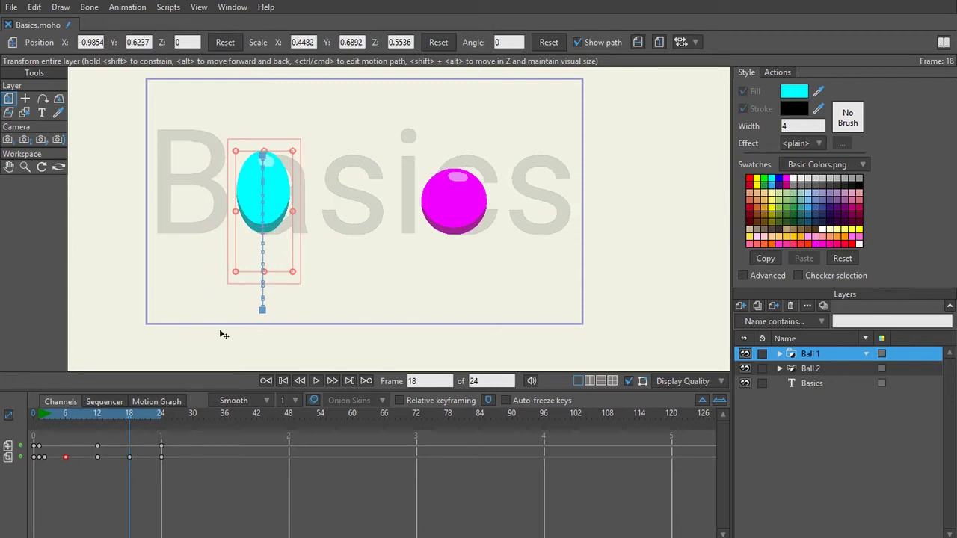
left_click_drag(128, 416, 156, 416)
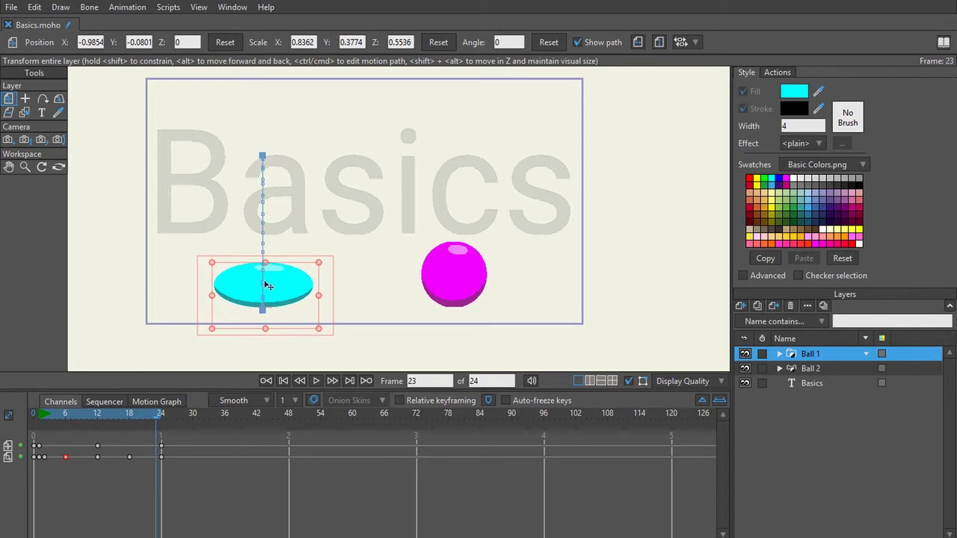
Copy the frame-2 scale key (0.6325 × 0.4846) to frame 23, just before the frame 24 squash.
mouse_move(156, 411)
left_mouse_down()
mouse_move(131, 415)
mouse_move(157, 416)
left_mouse_up()
left_click(41, 457)
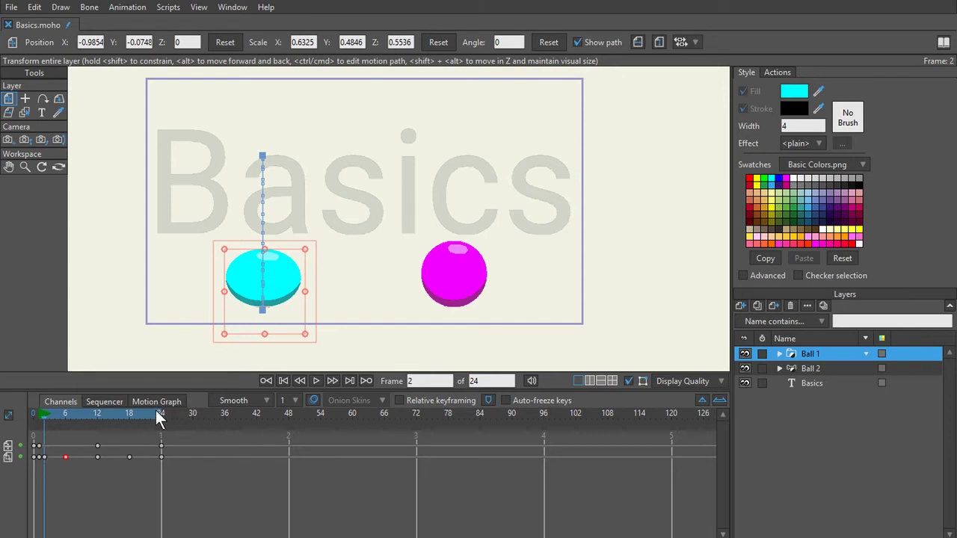
left_click_drag(155, 412, 155, 414)
left_click(44, 457)
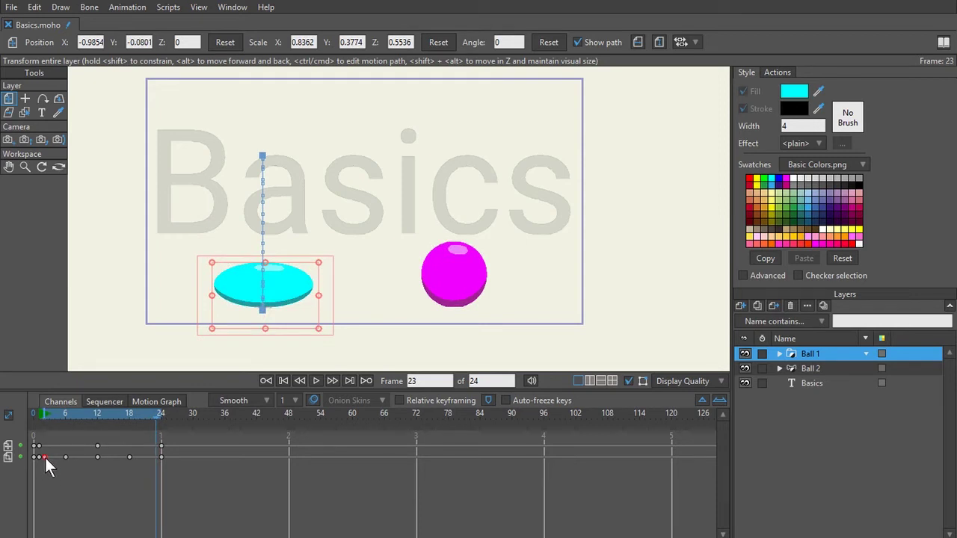
left_click_drag(45, 458, 168, 463)
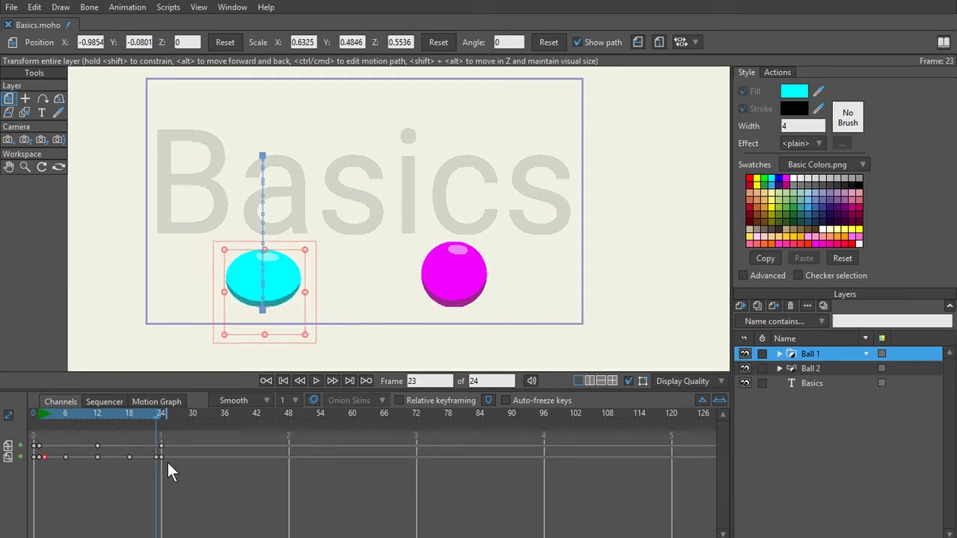
left_click(160, 414)
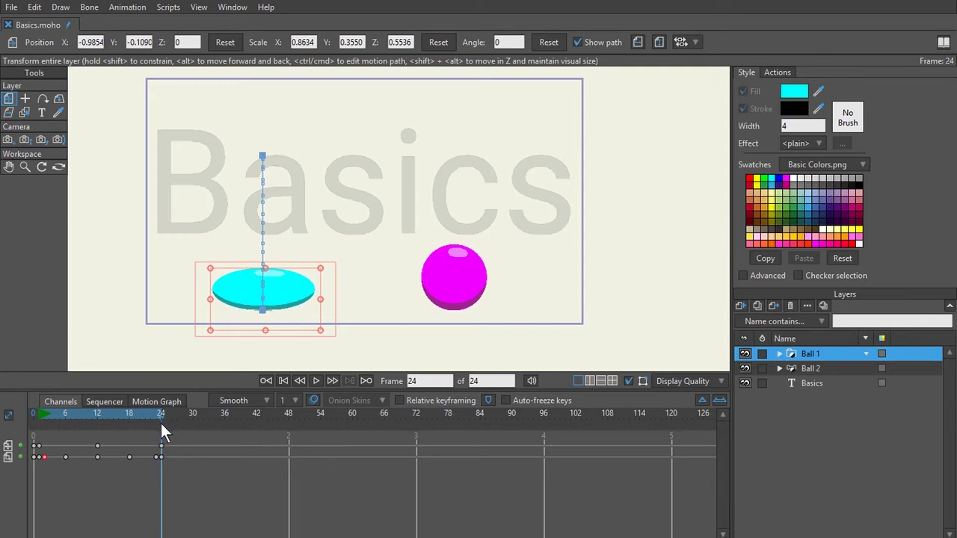
Play the bounce from frame 1 to review the squash and stretch, then stop at frame 12.
left_click(39, 419)
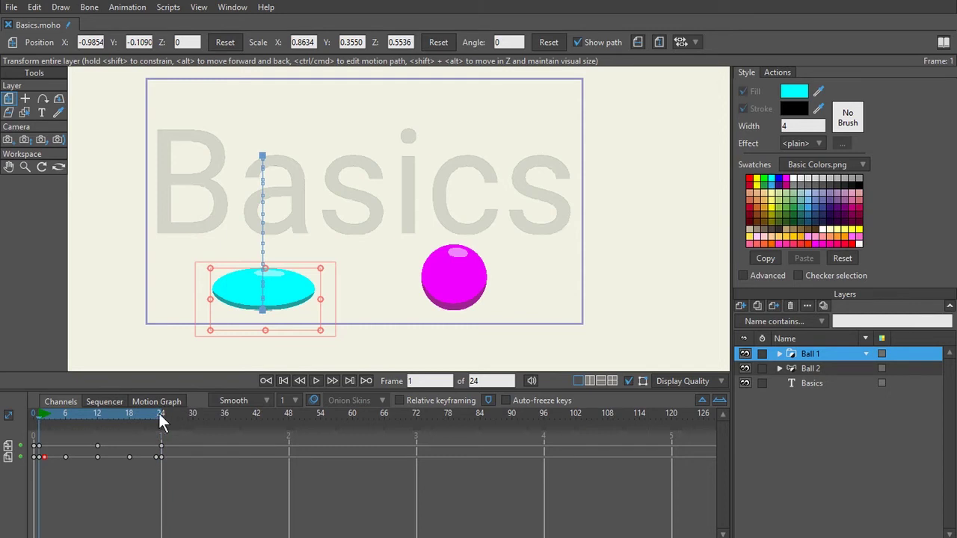
left_click(160, 415)
left_click(40, 417)
key("space")
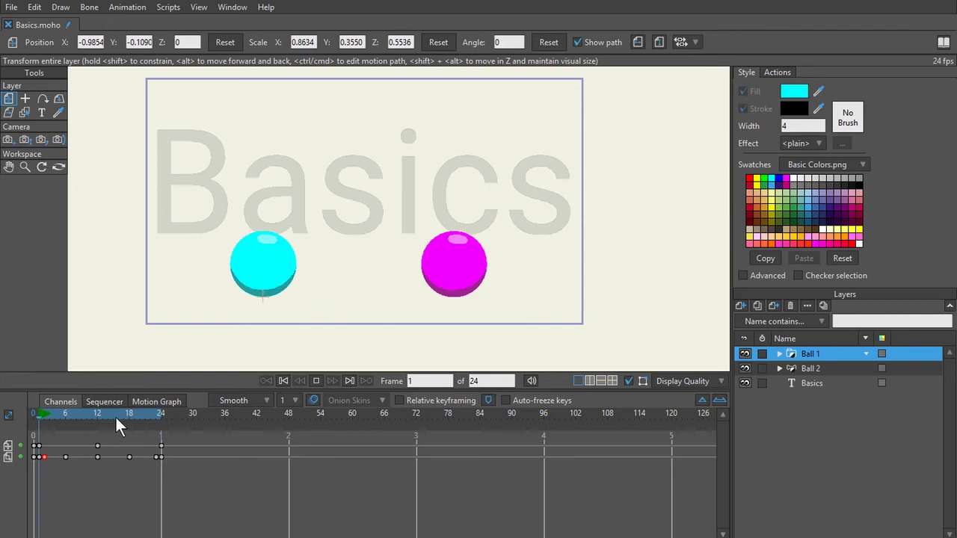
left_click_drag(115, 417, 100, 418)
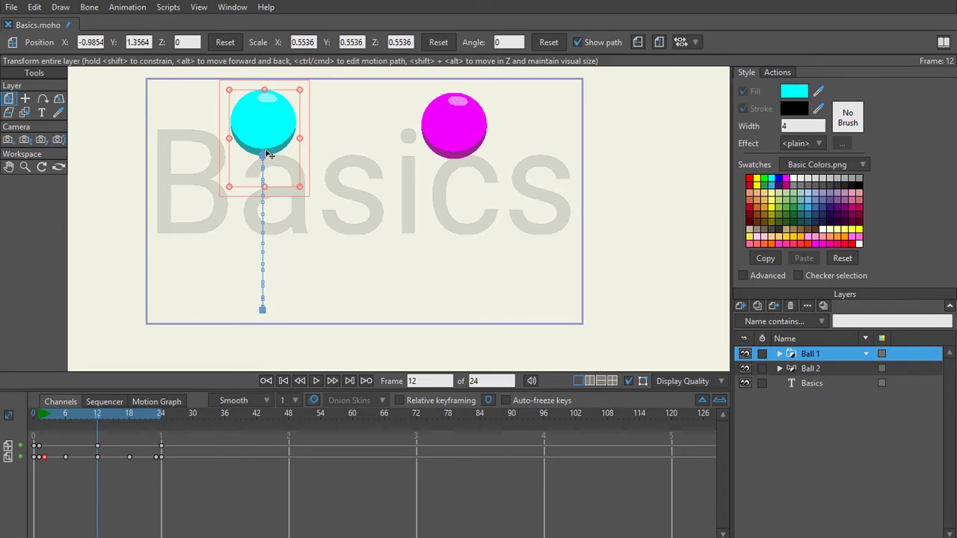
Lower Ball 1's frame-12 apex and preview it, then raise it to Y 2.1238 near the frame top.
left_click_drag(273, 124, 271, 174)
left_click(314, 382)
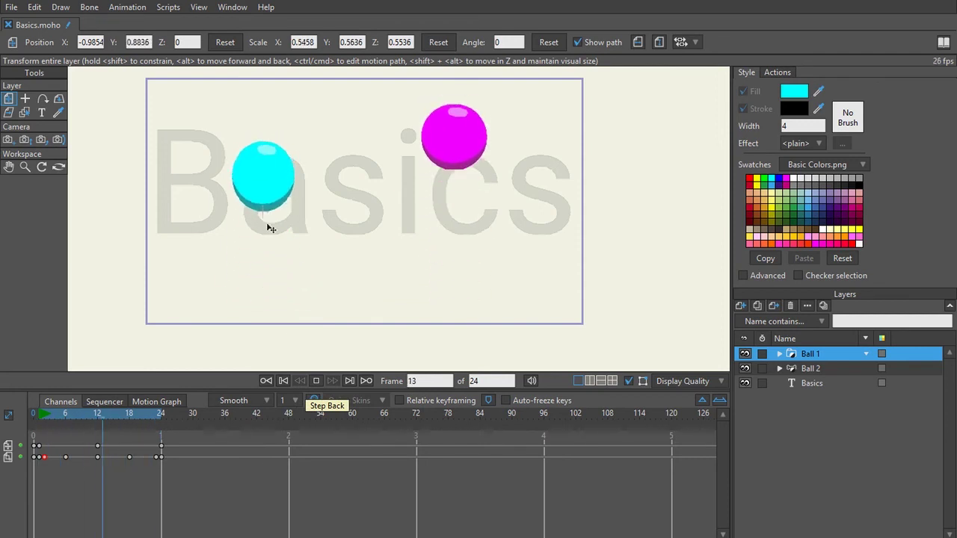
left_click(316, 382)
left_click(99, 415)
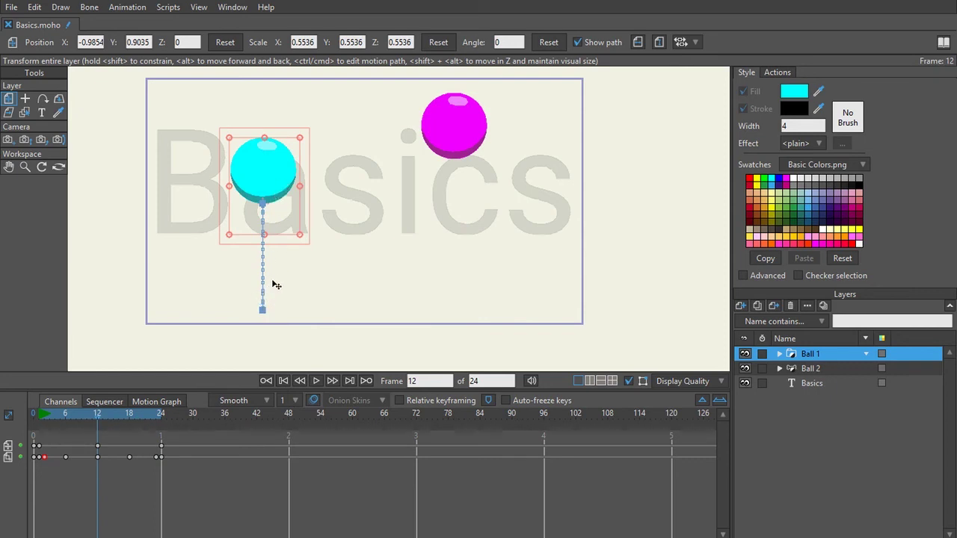
left_click_drag(281, 195, 281, 67)
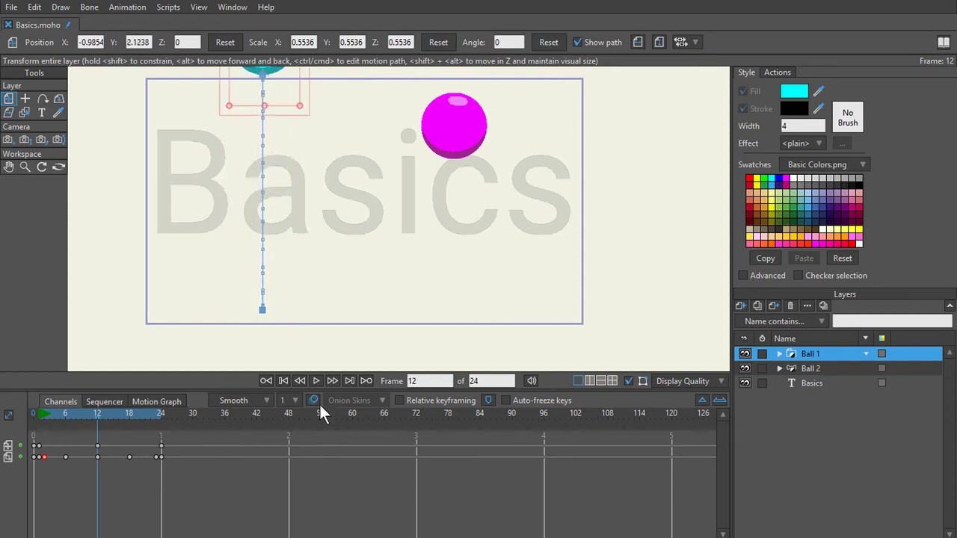
Undo the too-high apex move, nudge Ball 1 down, and play the bounce to check it.
key("ctrl+z")
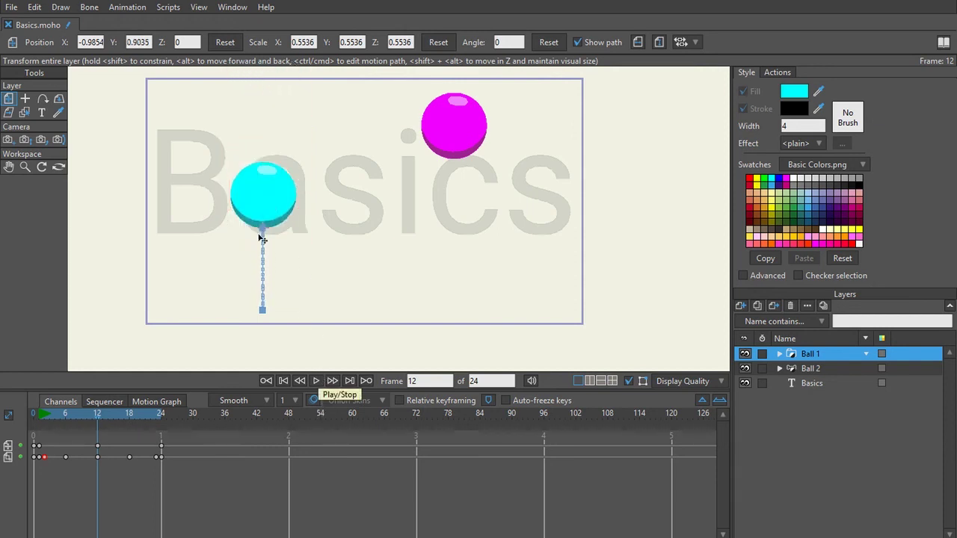
left_click_drag(262, 239, 262, 288)
left_click(315, 381)
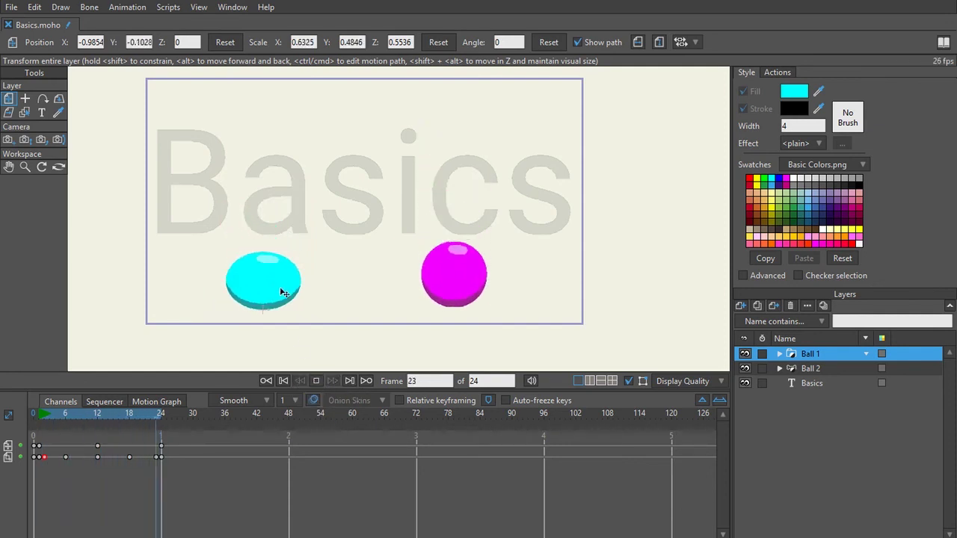
left_click(102, 414)
left_click(99, 417)
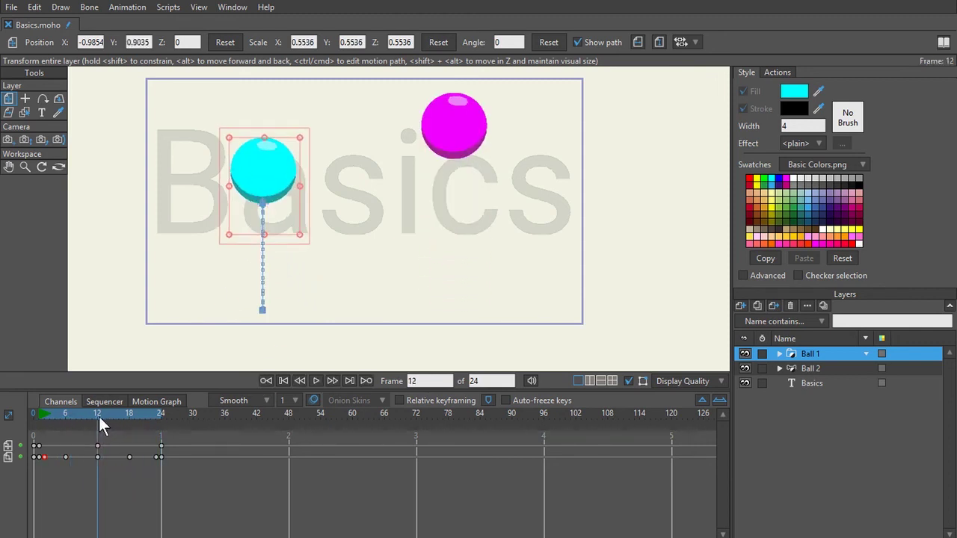
Raise Ball 1's frame-12 peak to Y 1.9144, just under the frame's top edge, and replay.
left_click_drag(270, 190, 274, 101)
scroll(274, 116, "down", 3)
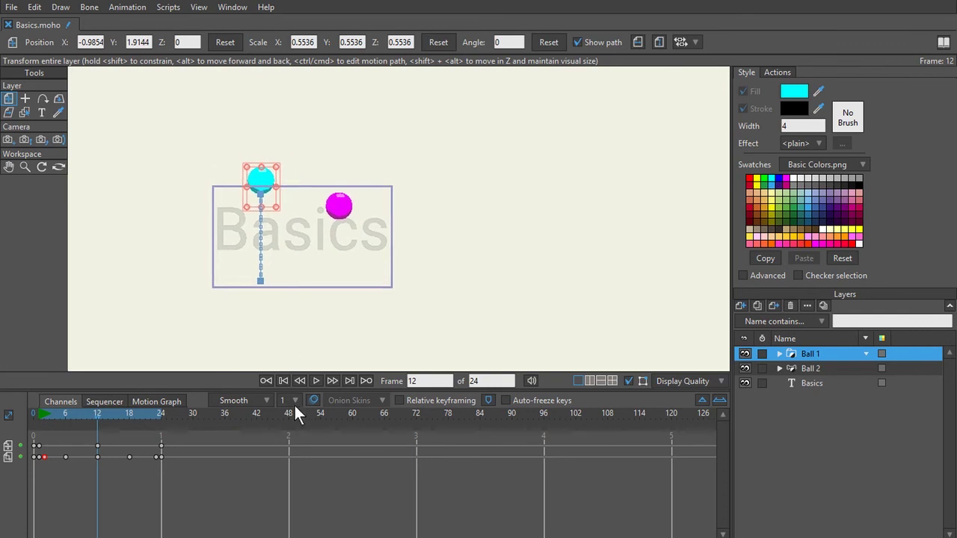
left_click(318, 382)
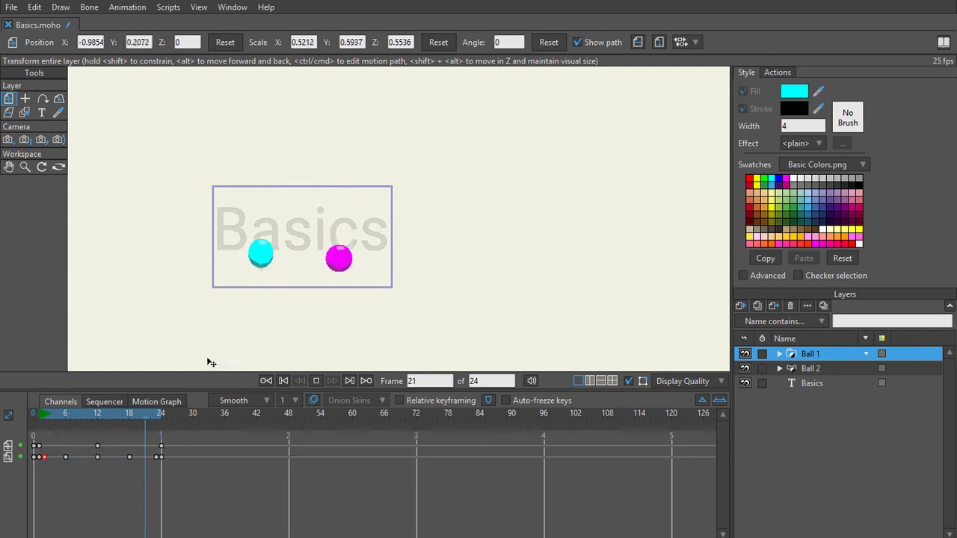
left_click(41, 413)
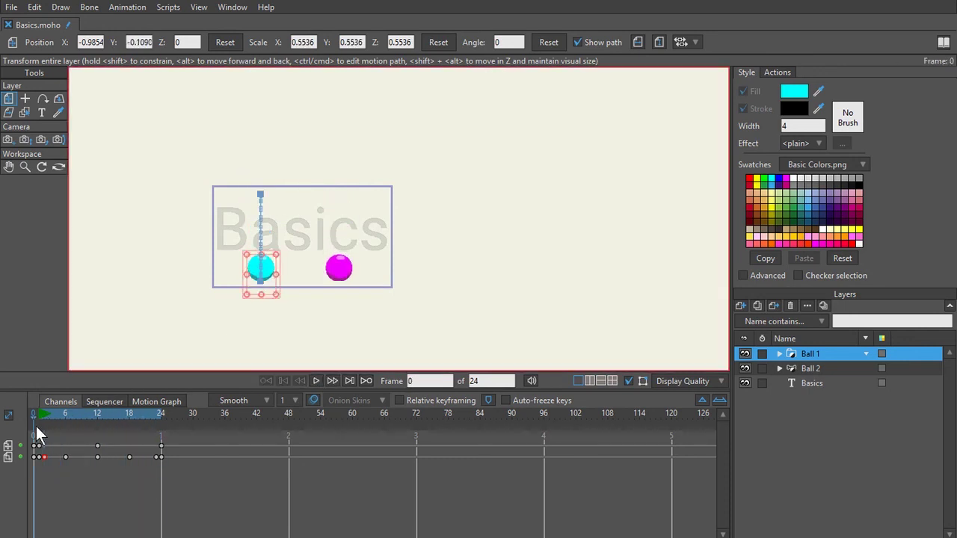
left_click_drag(64, 416, 156, 415)
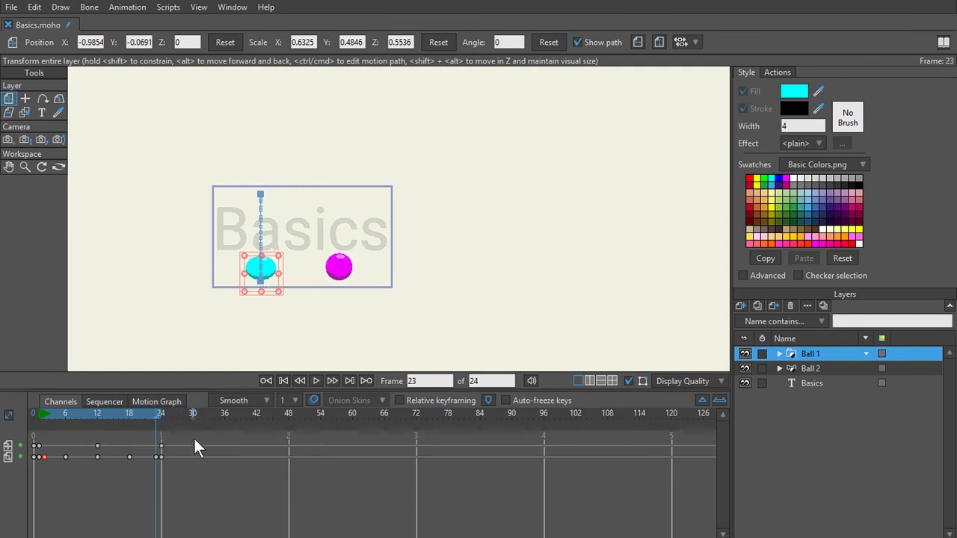
left_click(265, 381)
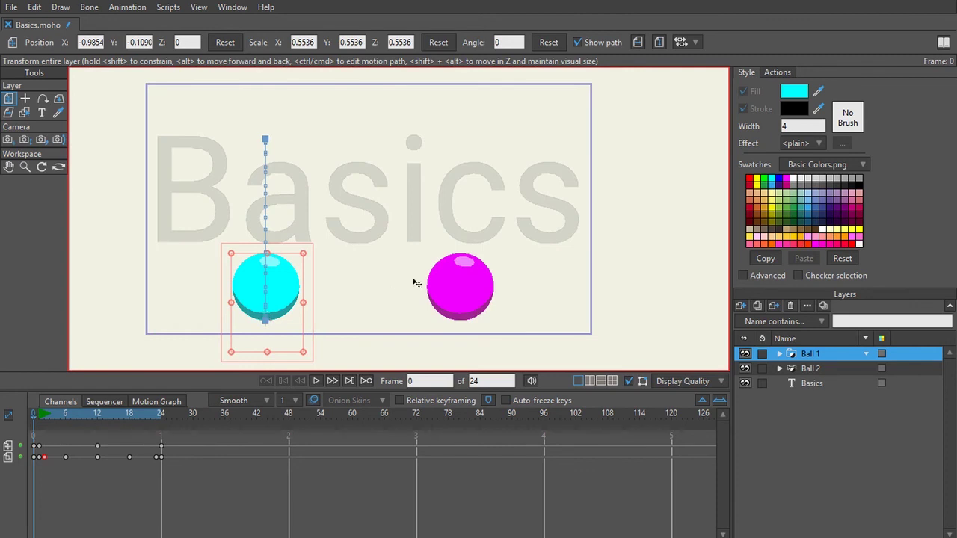
left_click(823, 367)
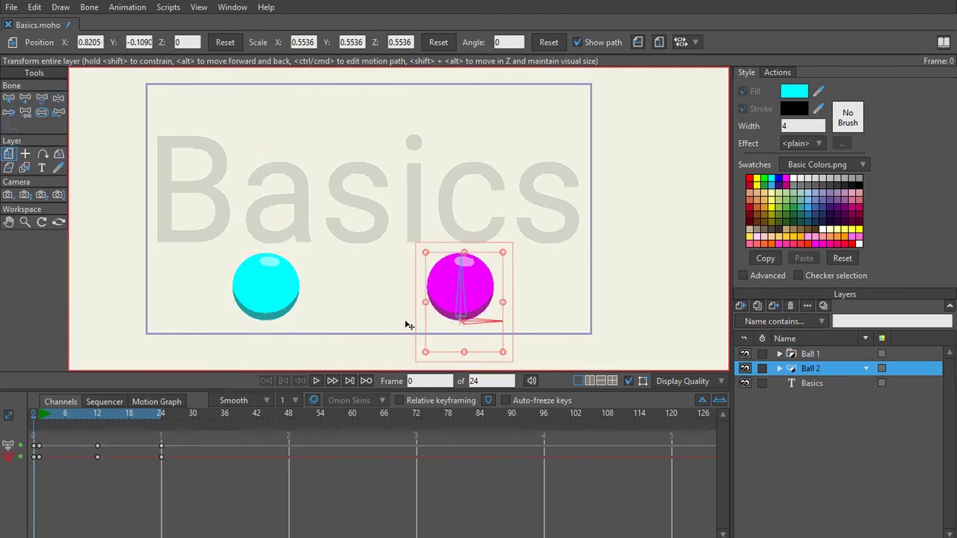
key("Up")
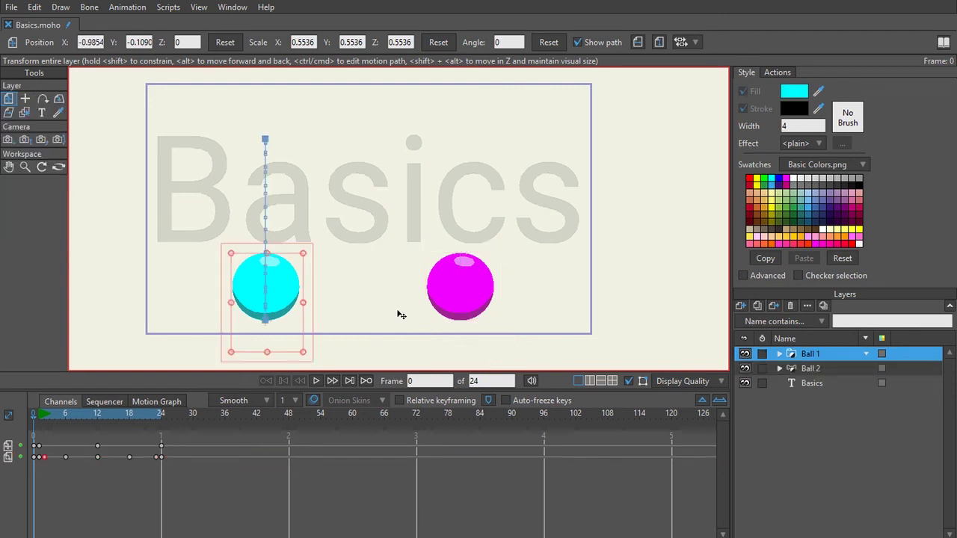